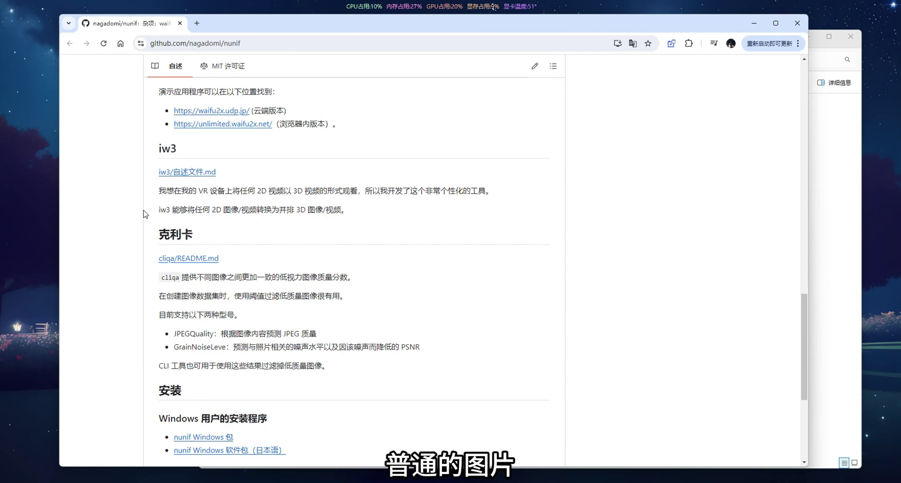
# - Read the iw3 description in the nunif README about converting 2D images and videos to side-by-side 3D
pyautogui.moveTo(143, 211); pyautogui.dragTo(392, 213)
pyautogui.click(393, 213)
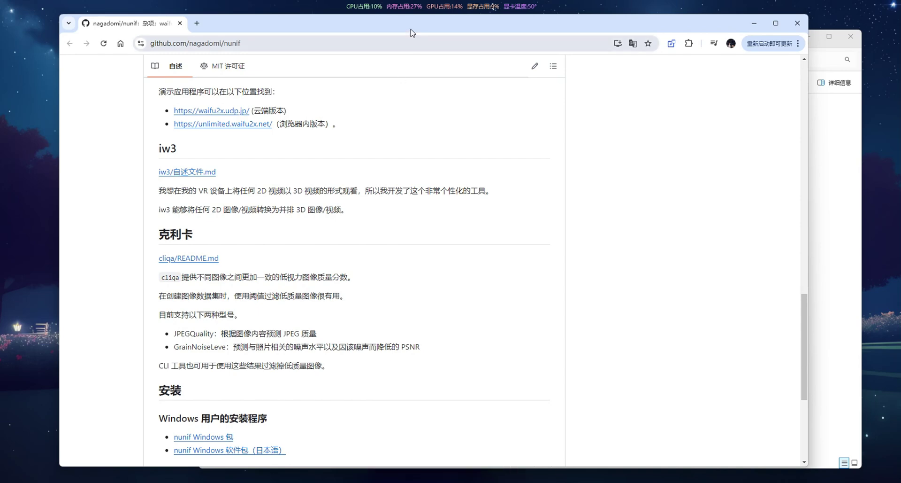
pyautogui.moveTo(409, 29); pyautogui.dragTo(375, 31)
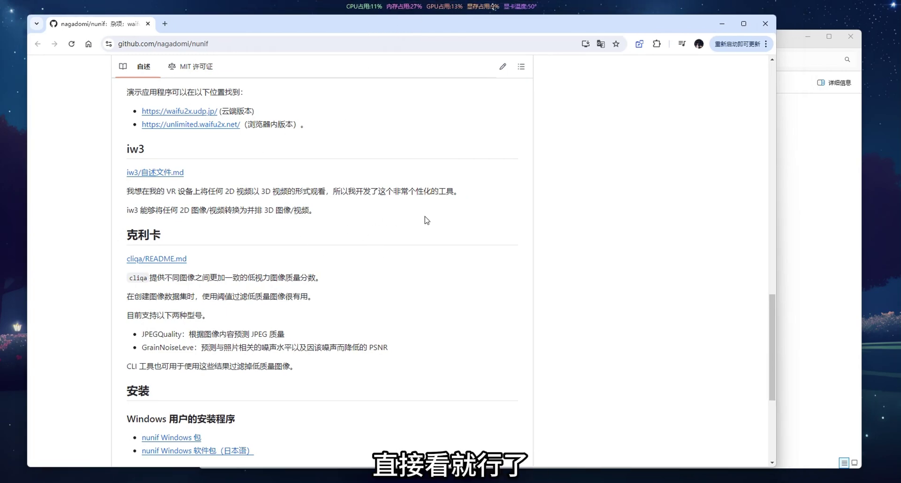
# - Switch to File Explorer, open the nunif folder inside tool, and launch 启动.exe
pyautogui.click(826, 206)
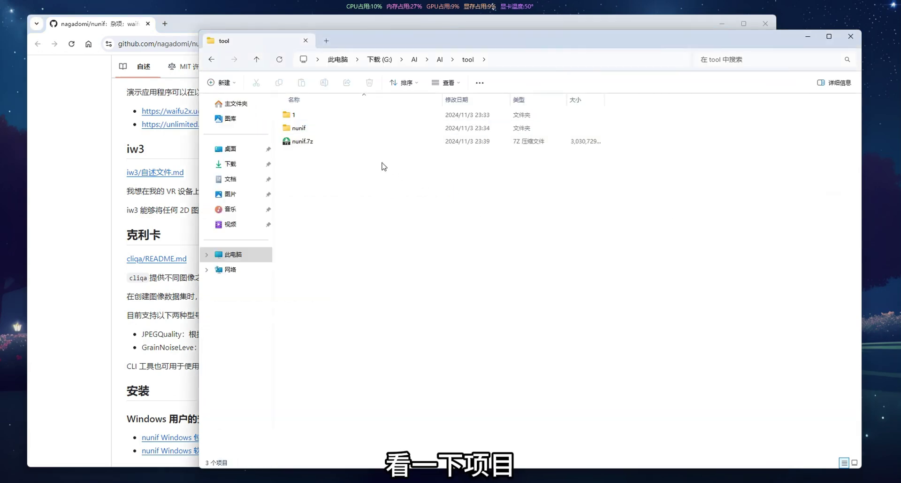
pyautogui.click(344, 142)
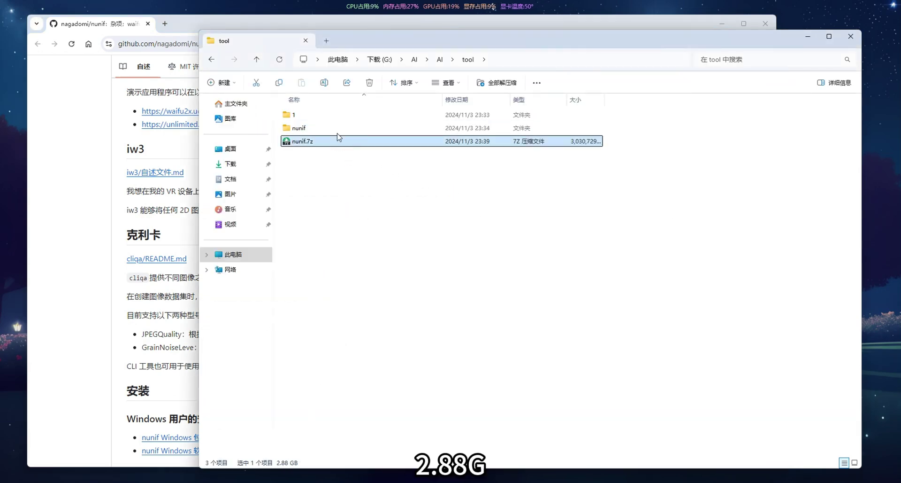
pyautogui.doubleClick(322, 128)
pyautogui.scroll(-2, 315, 422)
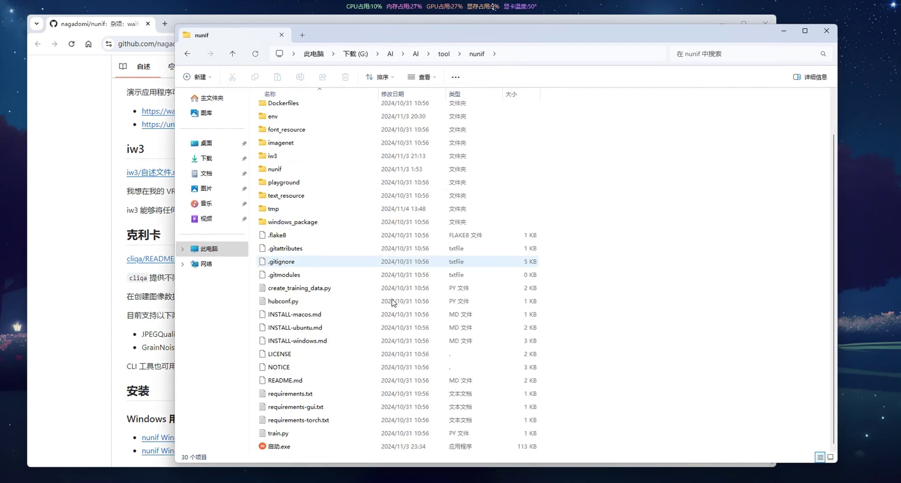
pyautogui.doubleClick(282, 446)
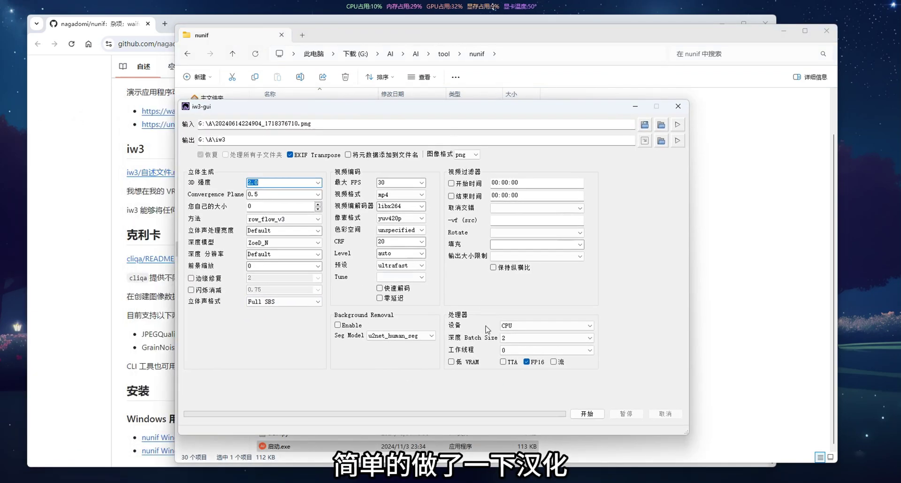
pyautogui.moveTo(349, 109); pyautogui.dragTo(275, 125)
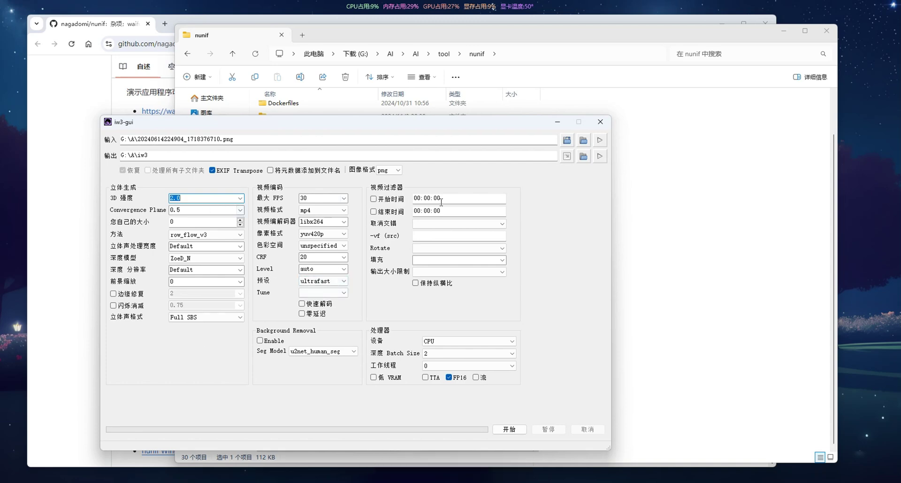
# - Review the input image path in the iw3-gui window
pyautogui.moveTo(263, 139); pyautogui.dragTo(119, 141)
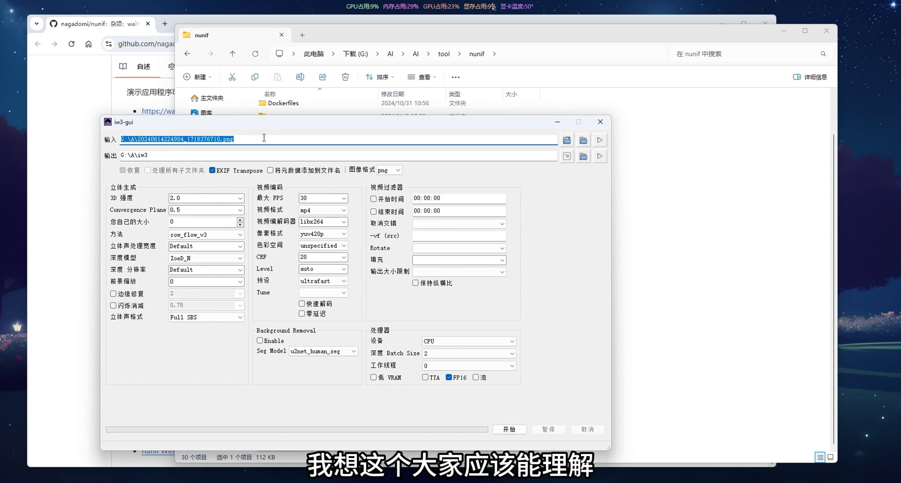
pyautogui.moveTo(264, 138); pyautogui.dragTo(92, 145)
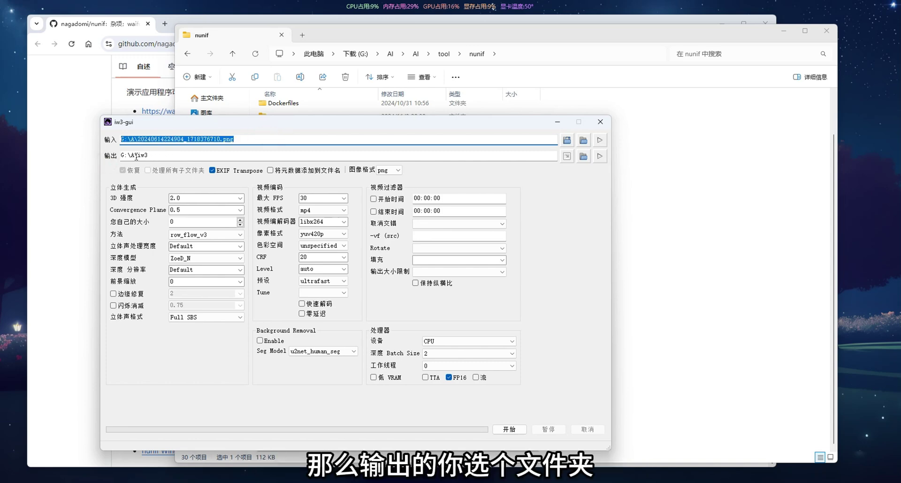
pyautogui.click(544, 241)
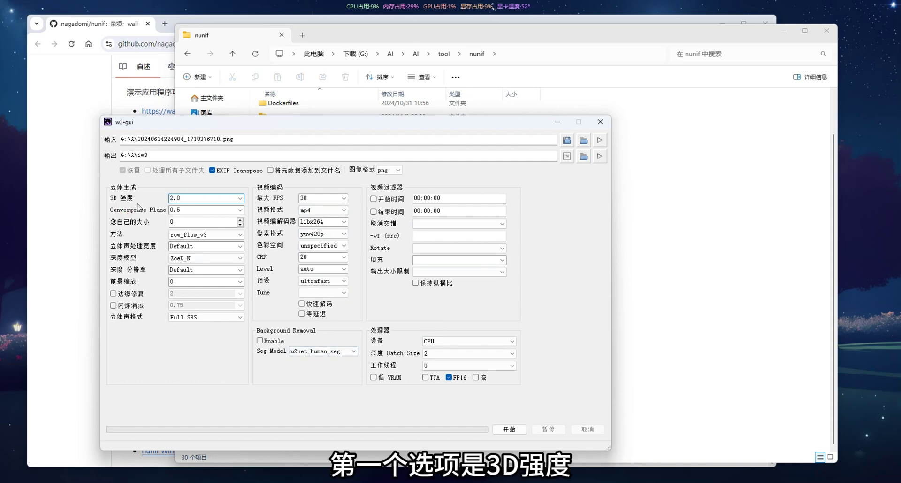
# - Review the available 3D strength (3D 强度) values and choose 2.0
pyautogui.click(187, 200)
pyautogui.click(240, 199)
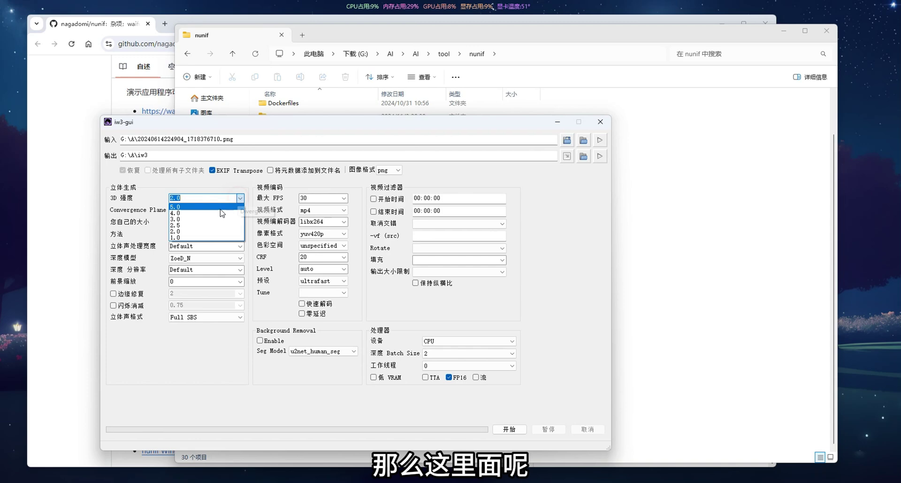
pyautogui.click(186, 231)
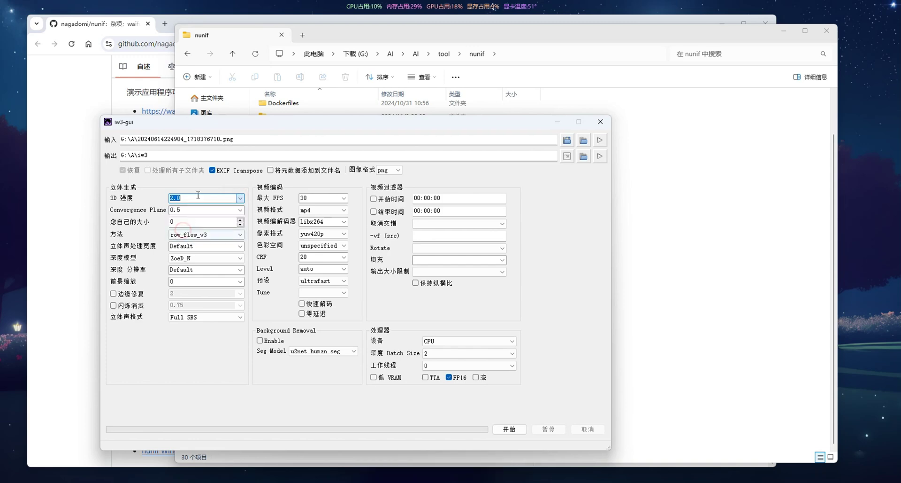
pyautogui.click(176, 201)
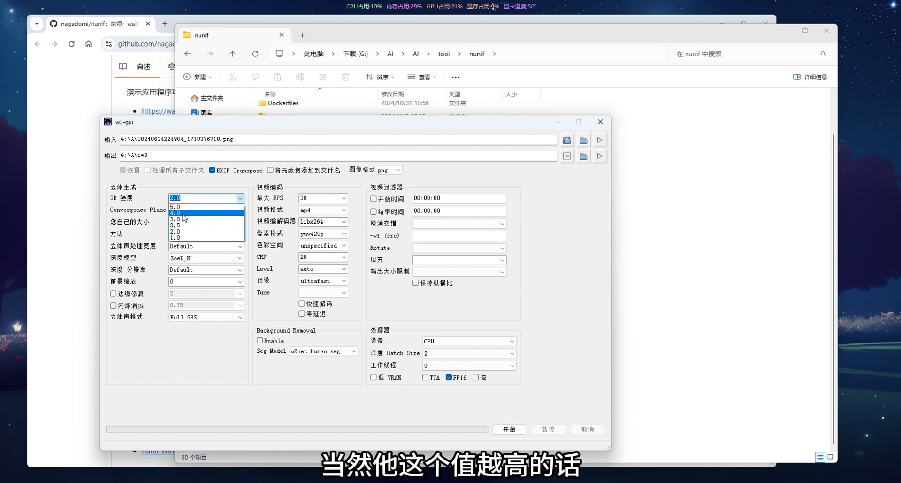
pyautogui.click(188, 230)
pyautogui.click(188, 197)
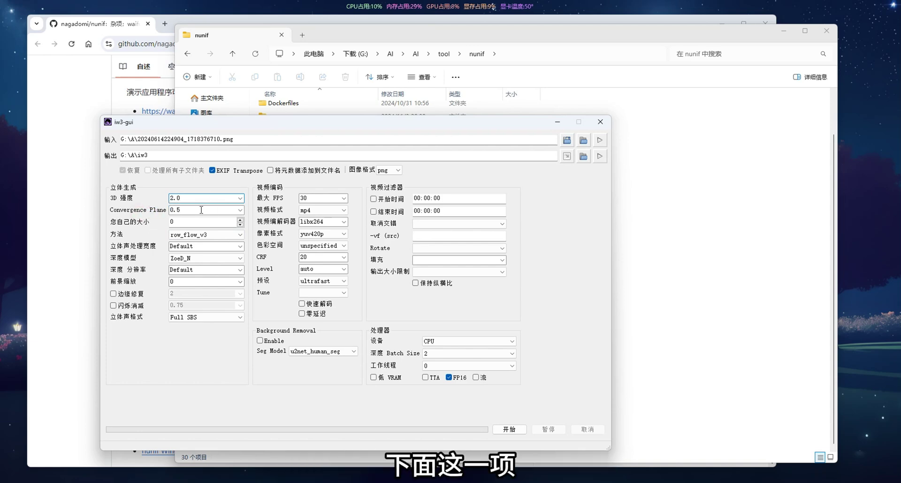
# - Review the Convergence Plane values and choose 0.5
pyautogui.press('Tab')
pyautogui.click(240, 210)
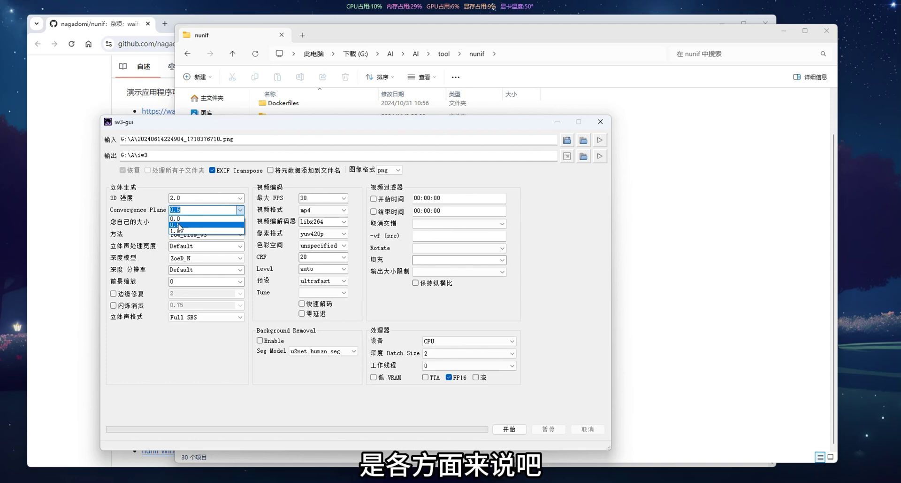
pyautogui.click(184, 224)
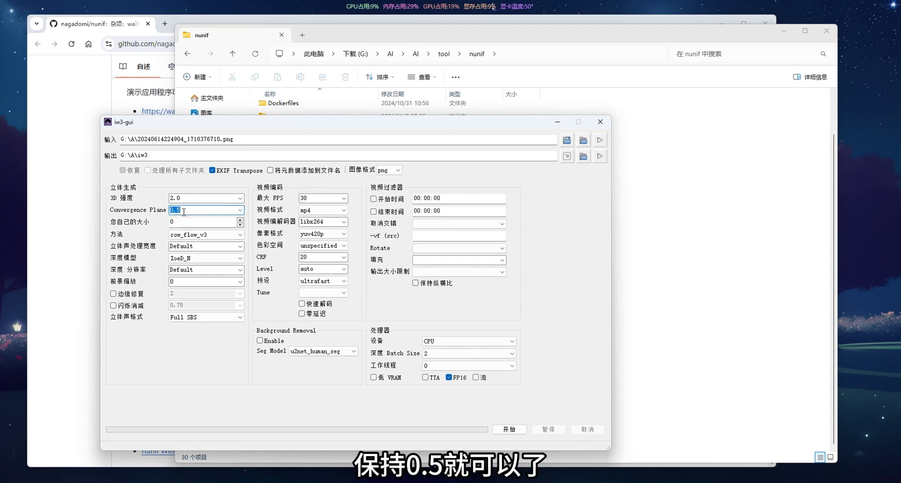
pyautogui.click(183, 210)
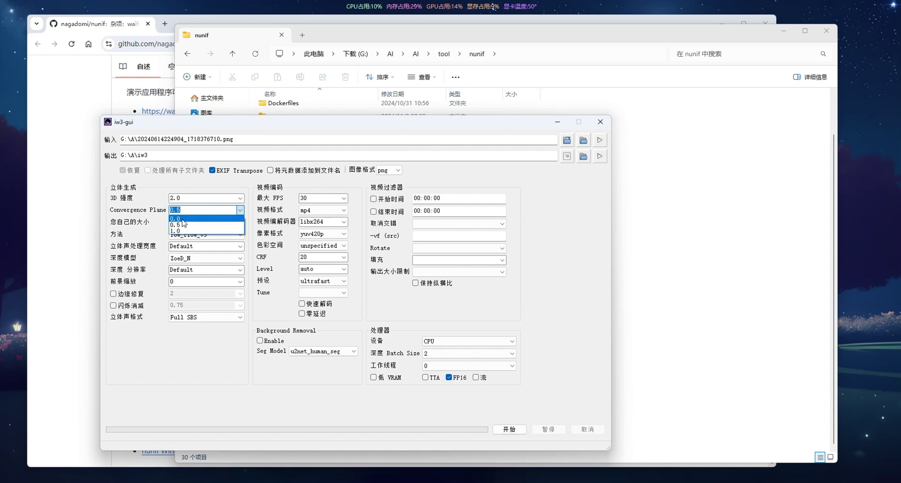
pyautogui.click(185, 226)
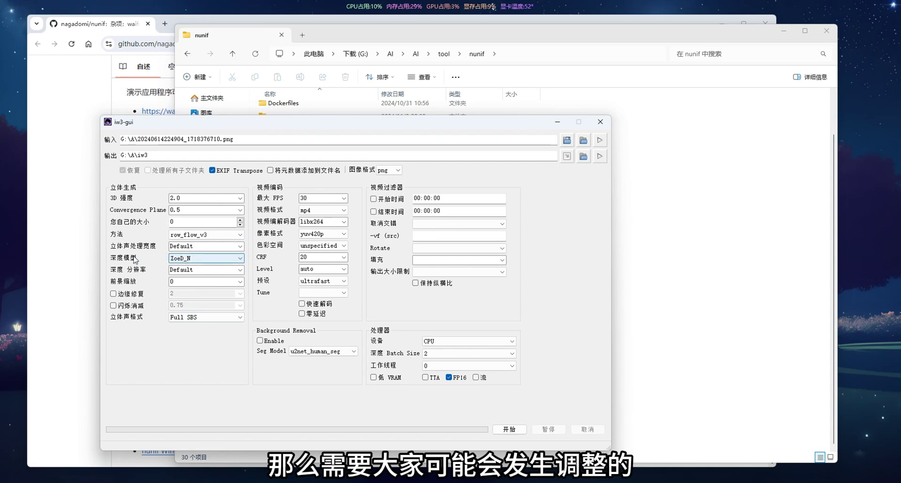
# - Examine the depth models (深度模型) on offer, including the ZoeD and Any variants
pyautogui.click(192, 259)
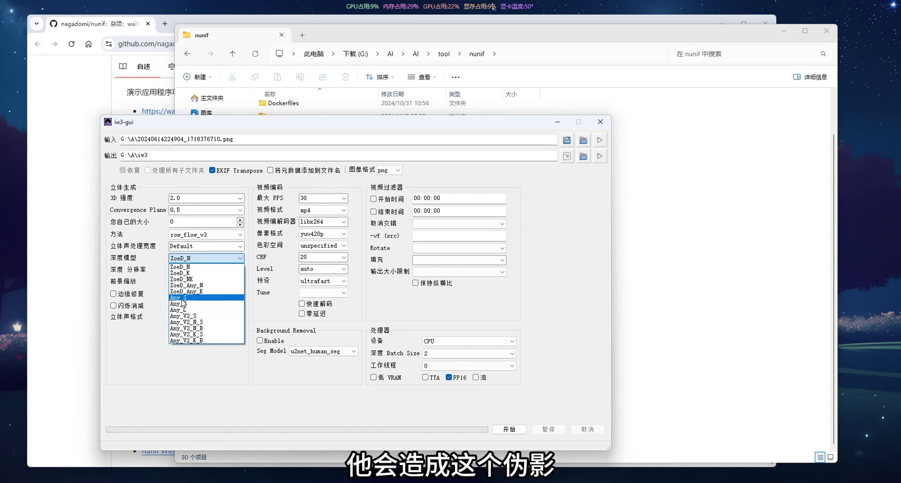
pyautogui.click(148, 345)
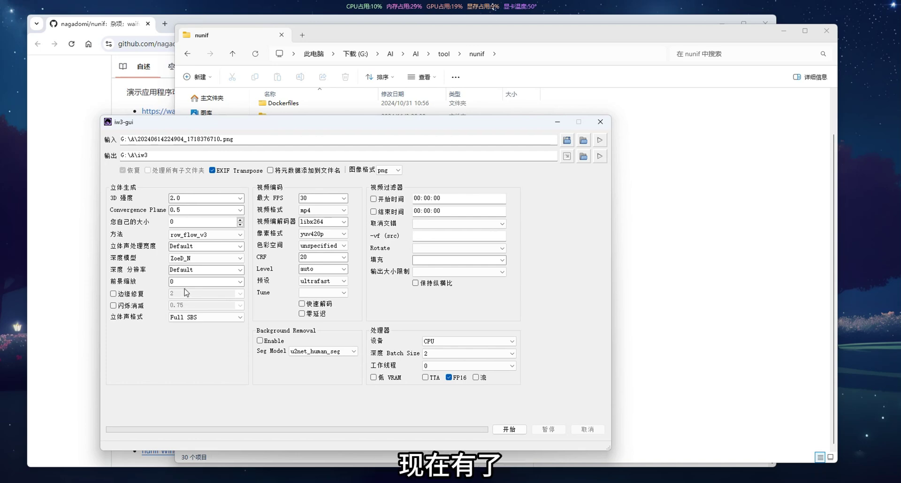
pyautogui.click(194, 259)
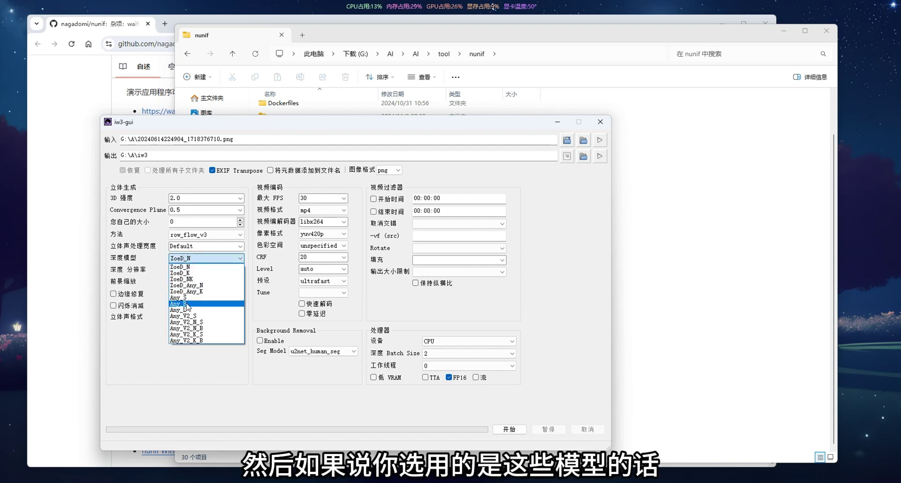
pyautogui.click(142, 336)
# - Enable edge repair (边缘修复) to view its selectable values, and turn it back off
pyautogui.click(136, 295)
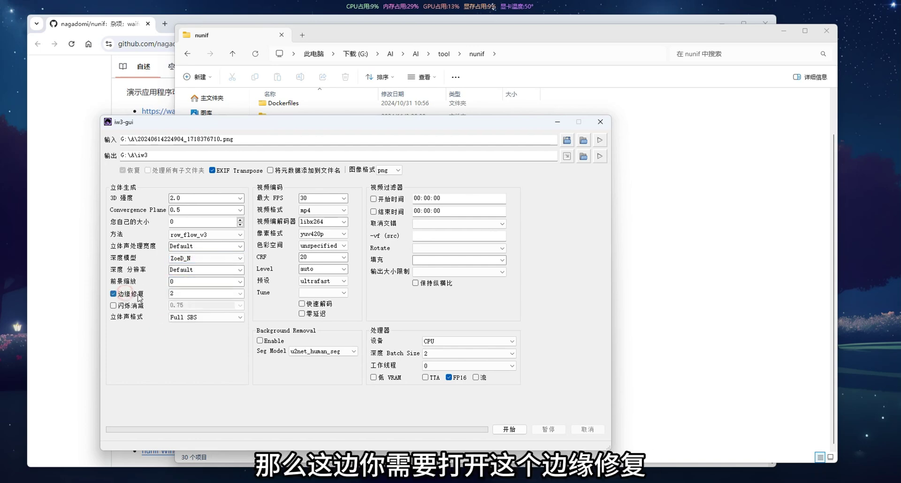
pyautogui.click(239, 293)
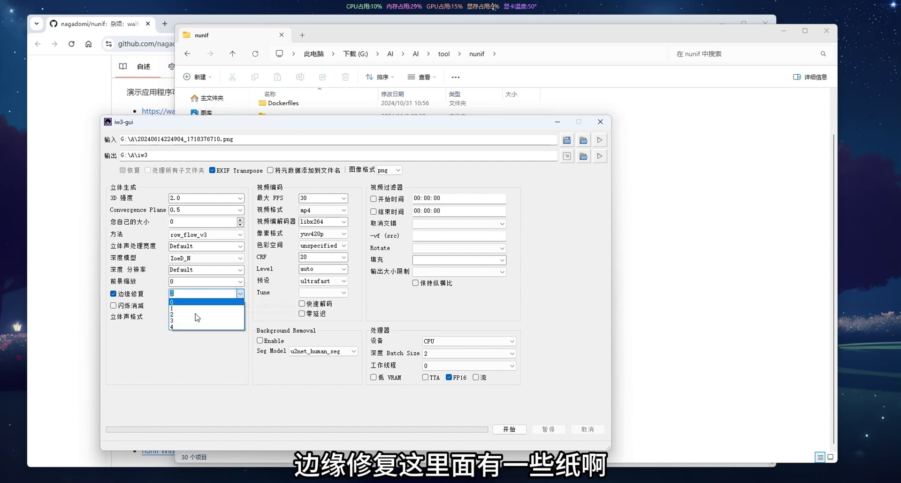
pyautogui.click(236, 294)
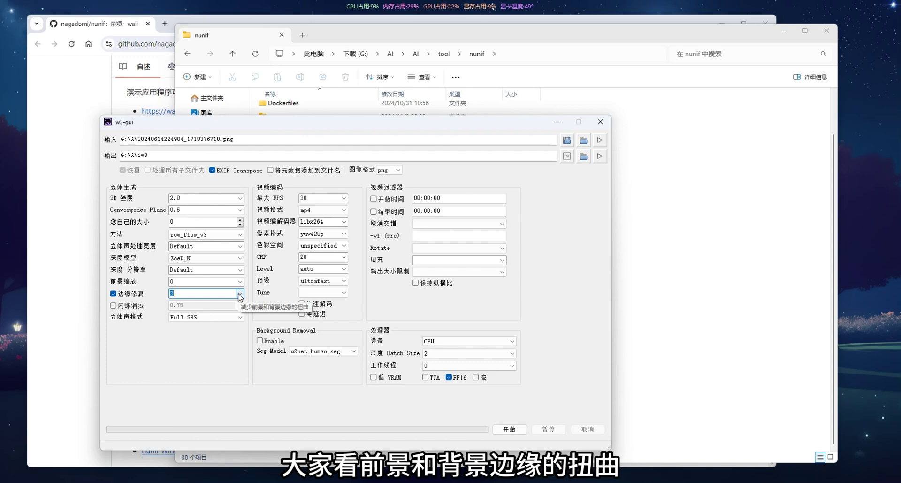
pyautogui.click(116, 295)
# - Choose ZoeD_N as the depth model and view the foreground scaling (前景缩放) values
pyautogui.click(213, 259)
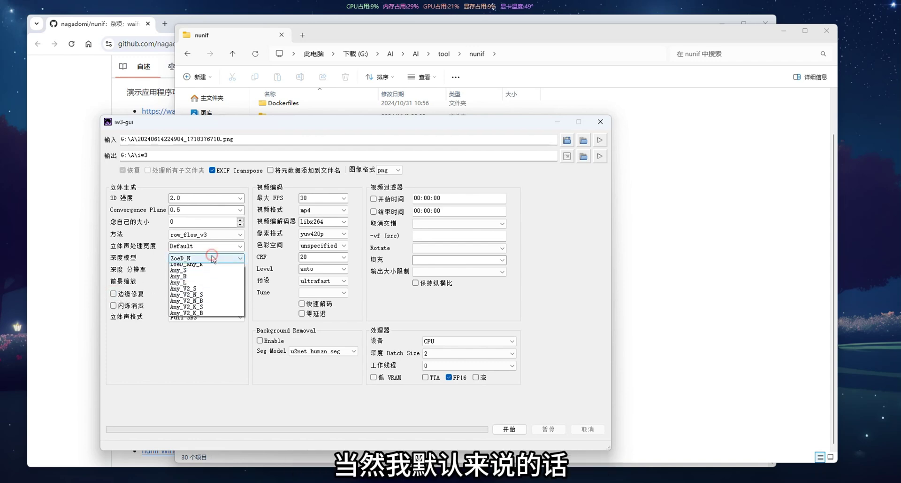
pyautogui.click(219, 266)
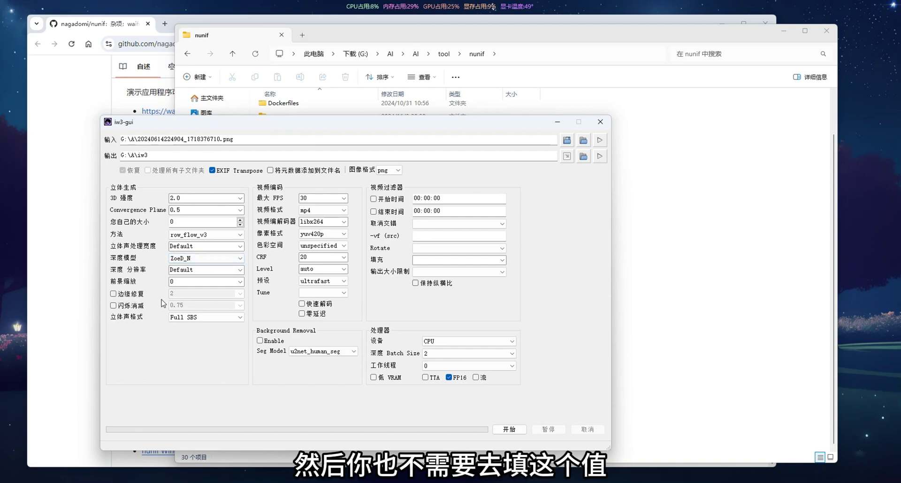
pyautogui.click(240, 282)
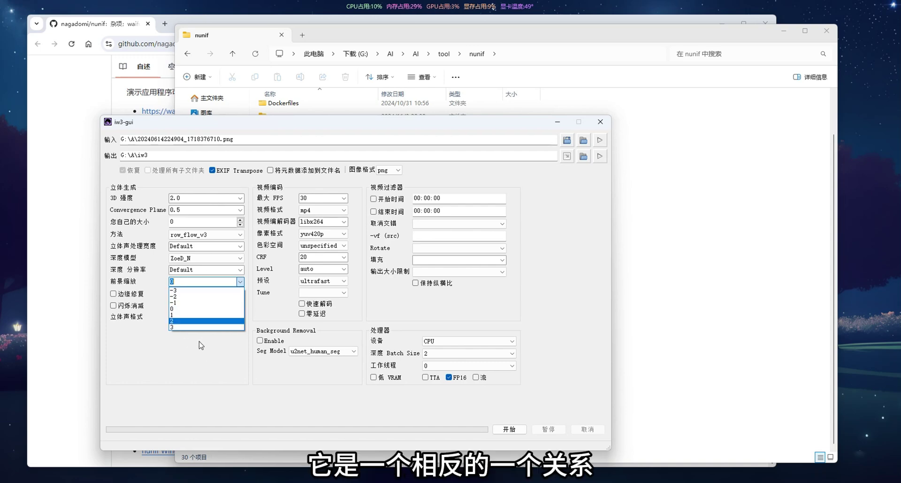
pyautogui.click(168, 346)
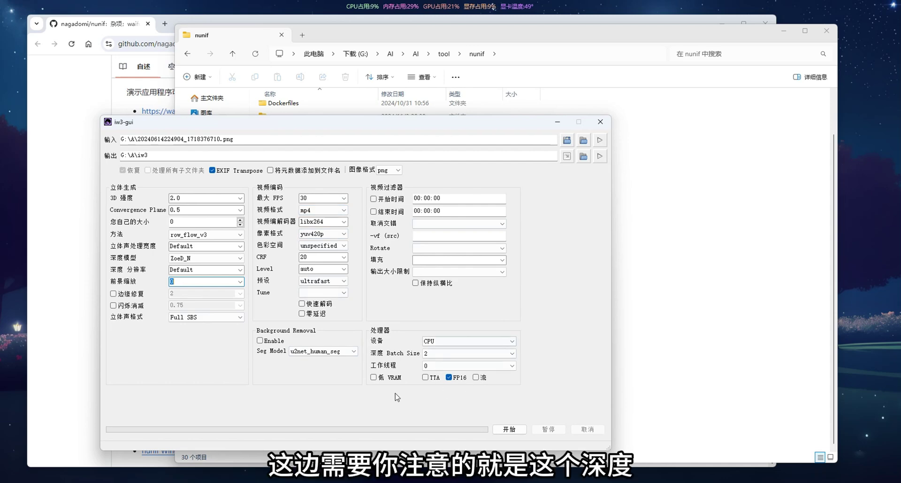
# - View the choices for the depth batch size (深度 Batch Size) and the worker threads (工作线程)
pyautogui.click(455, 358)
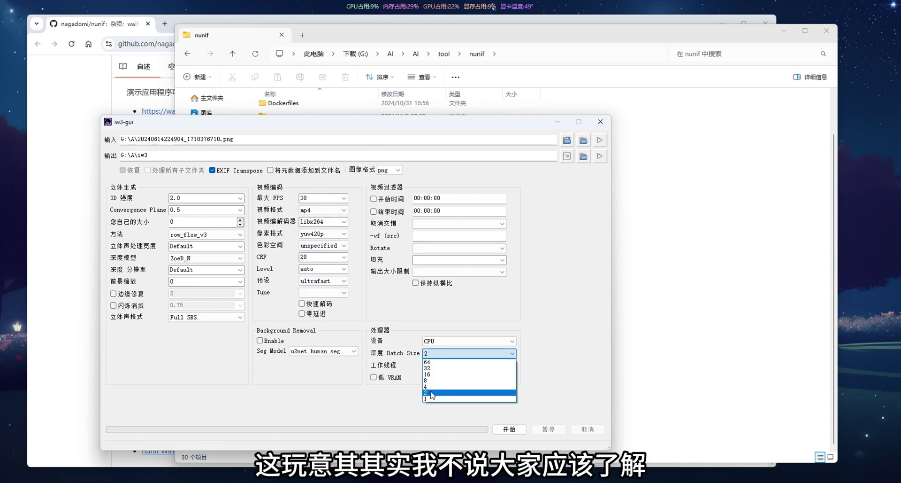
pyautogui.click(400, 358)
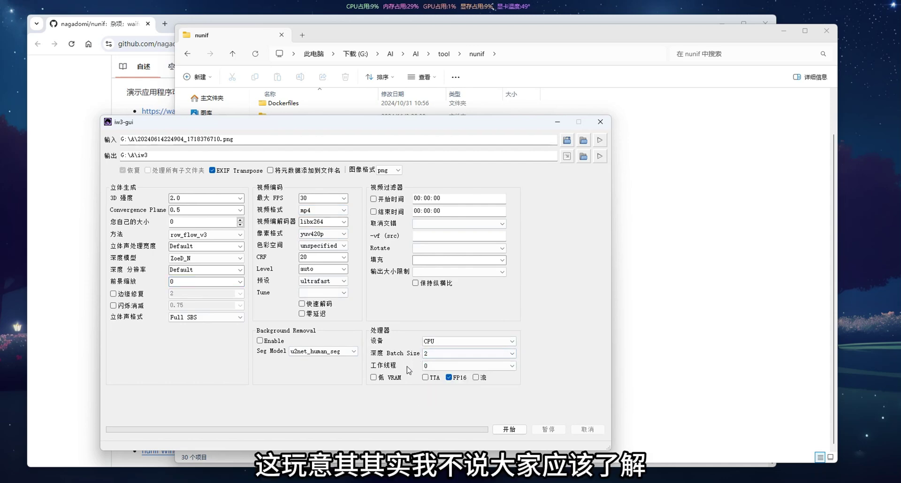
pyautogui.click(425, 365)
pyautogui.click(413, 398)
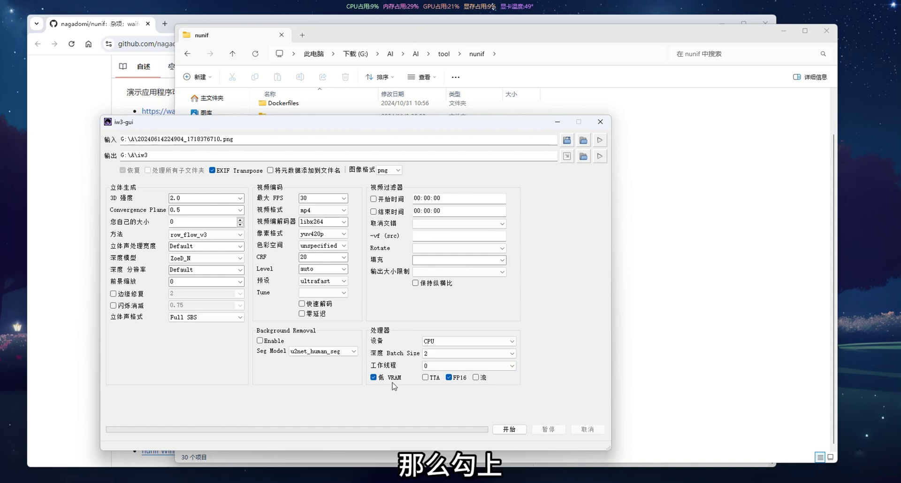
# - Turn off the low VRAM (低 VRAM) option, and switch FP16 off and back on
pyautogui.click(375, 378)
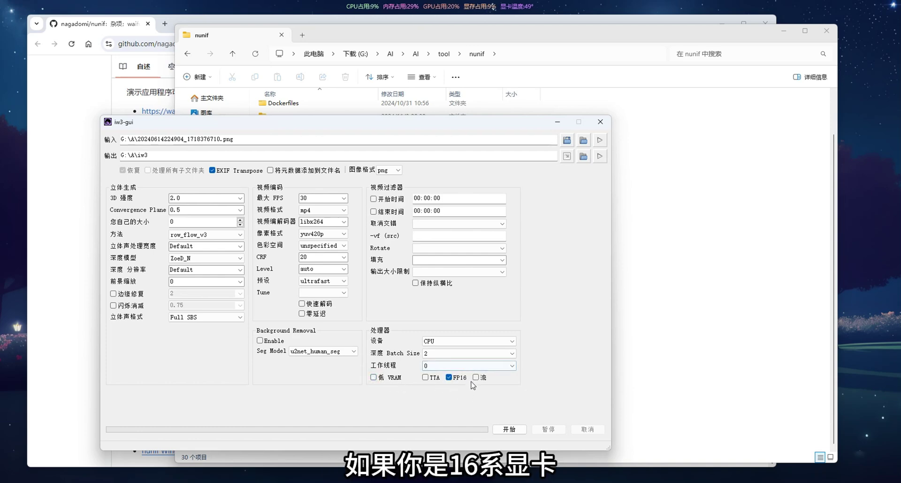
pyautogui.click(449, 377)
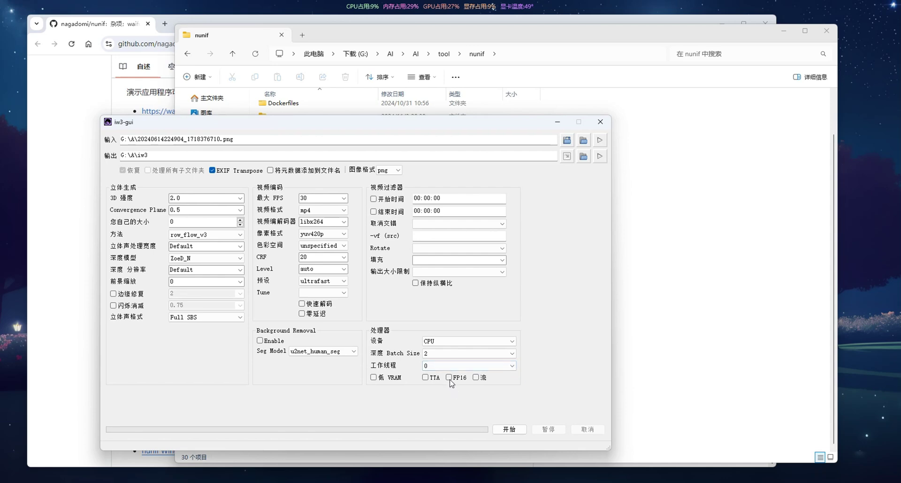
pyautogui.click(449, 378)
pyautogui.moveTo(403, 123); pyautogui.dragTo(347, 110)
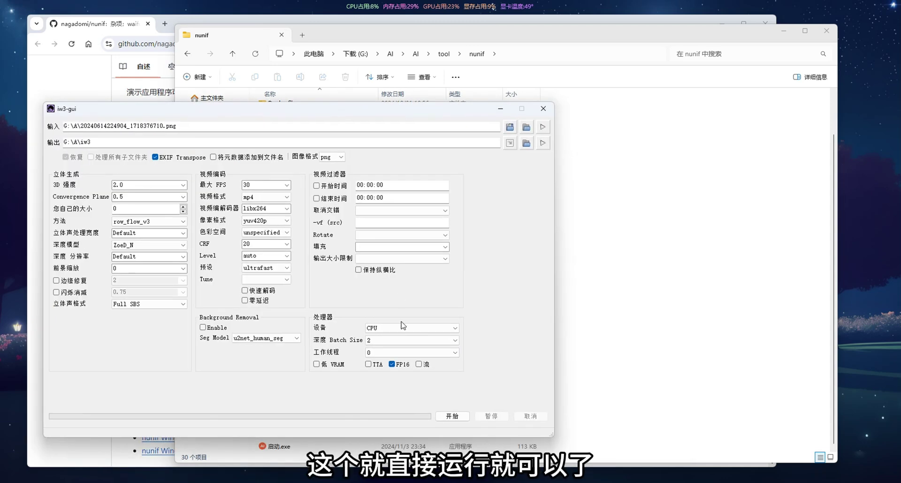
pyautogui.moveTo(245, 113); pyautogui.dragTo(282, 112)
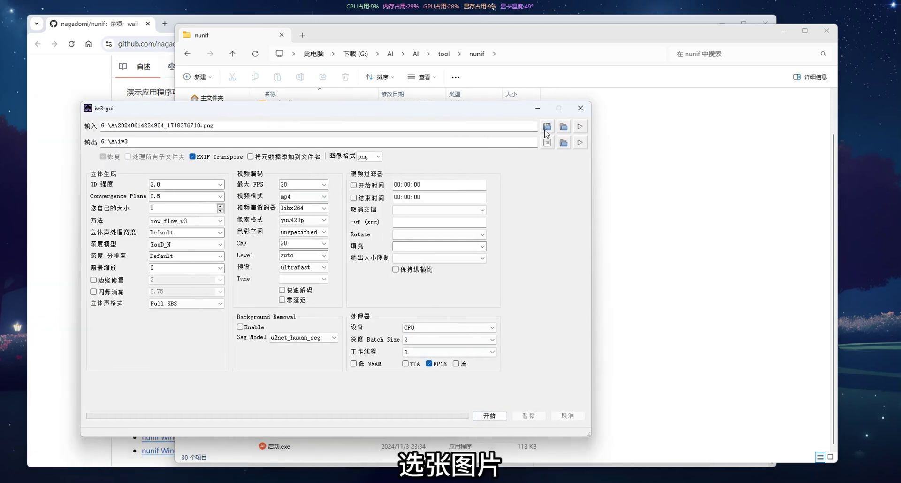
pyautogui.click(562, 128)
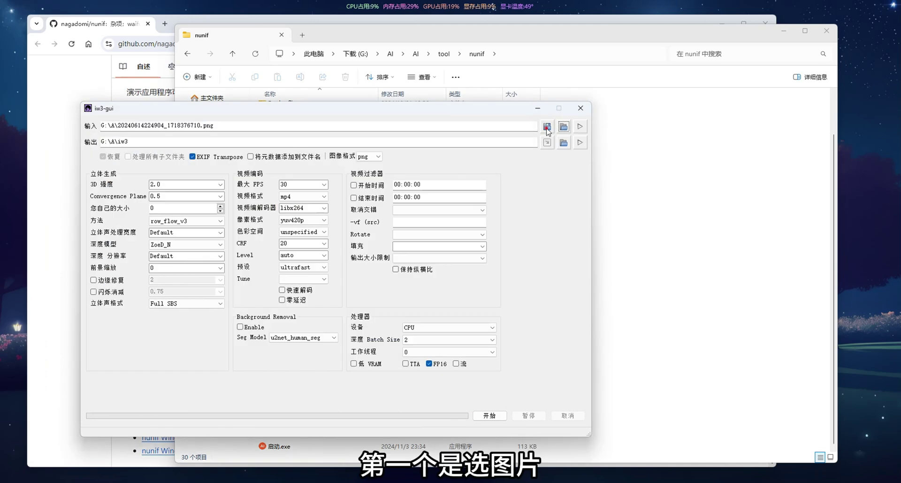
pyautogui.click(547, 126)
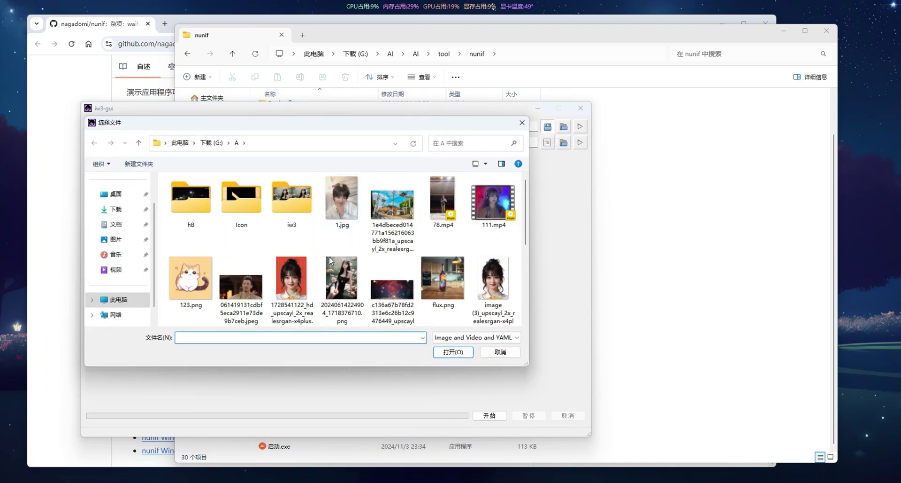
pyautogui.scroll(-2, 329, 257)
pyautogui.doubleClick(342, 202)
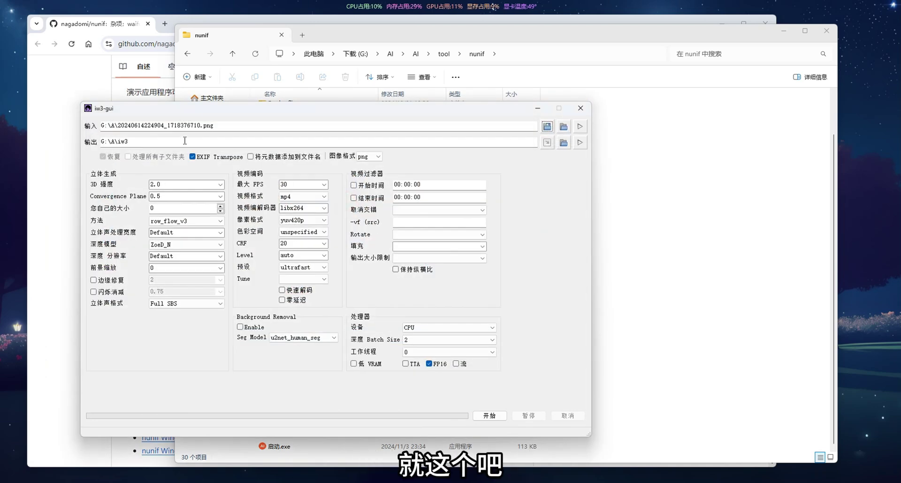
# - Run the stereo conversion of the input image with the current settings and open the output location G:\A\iw3
pyautogui.click(489, 415)
pyautogui.click(366, 282)
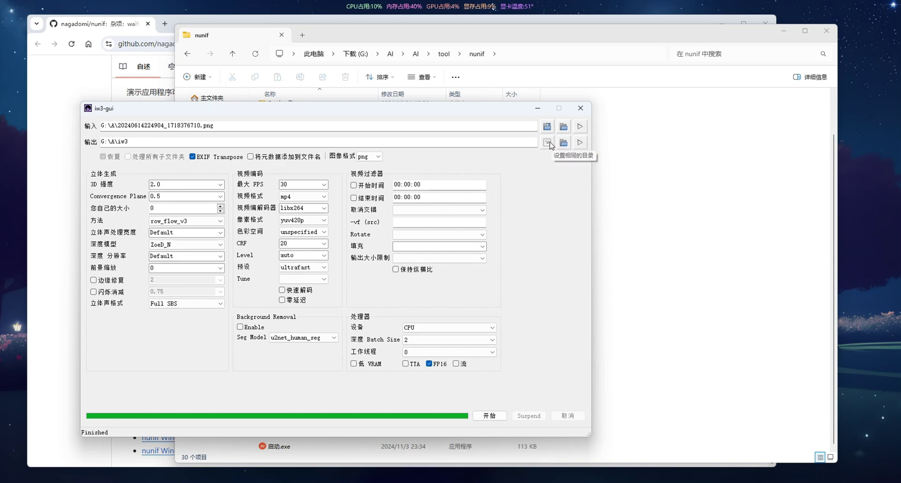
pyautogui.click(580, 143)
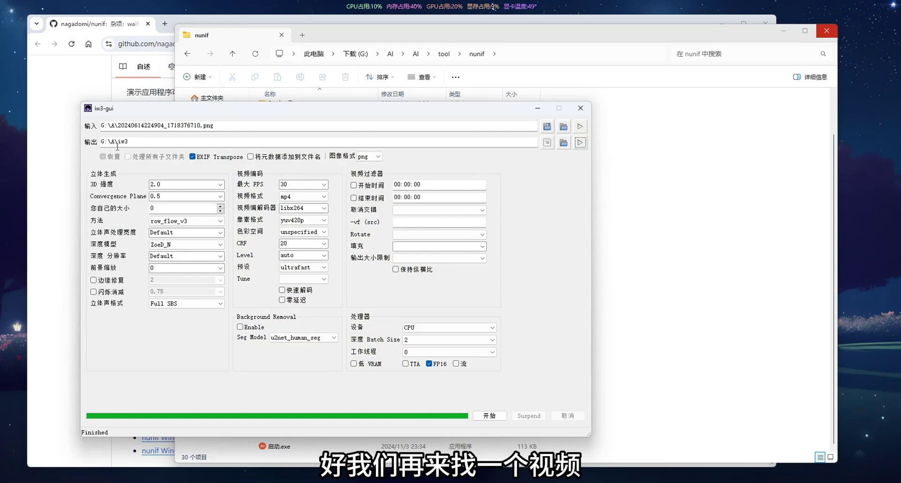
# - Choose the video 78.mp4 from the folder G:\A as the input file
pyautogui.click(547, 126)
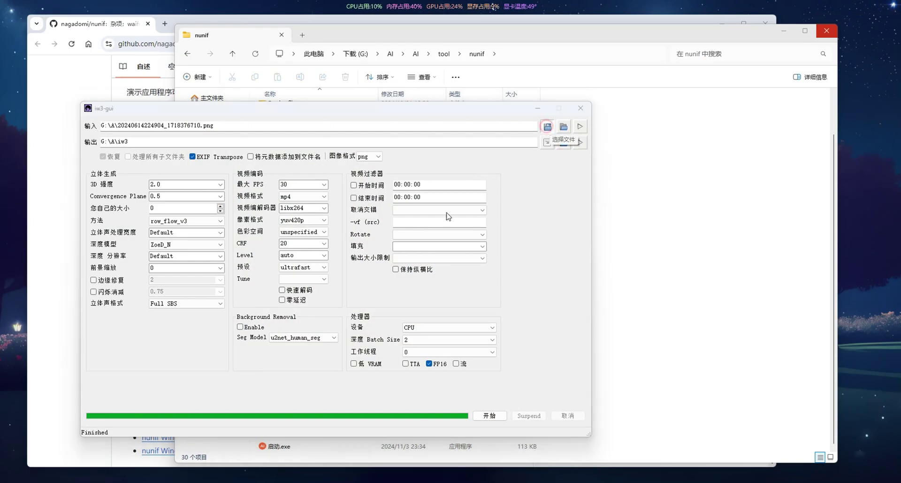
pyautogui.click(450, 210)
pyautogui.doubleClick(449, 209)
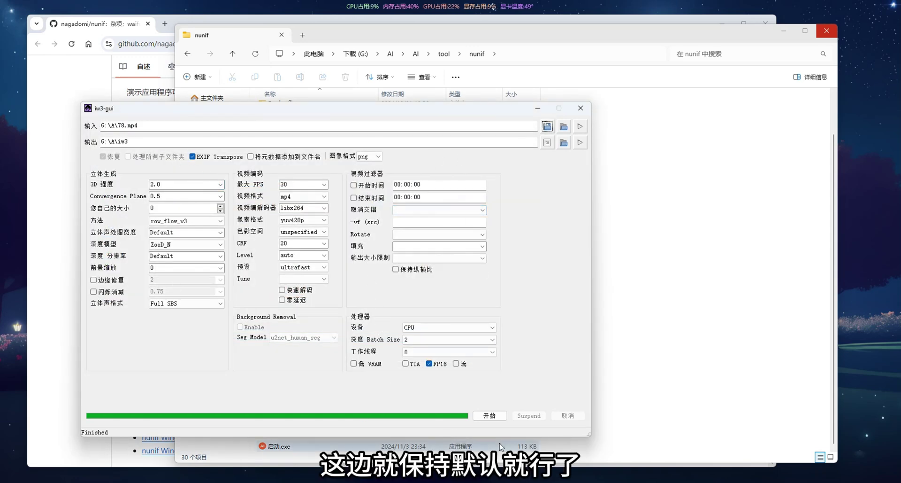
# - Convert the video to Full SBS with the current settings, view the output 78_LRF_Full_SBS.mp4 in PotPlayer, and close the player
pyautogui.click(489, 415)
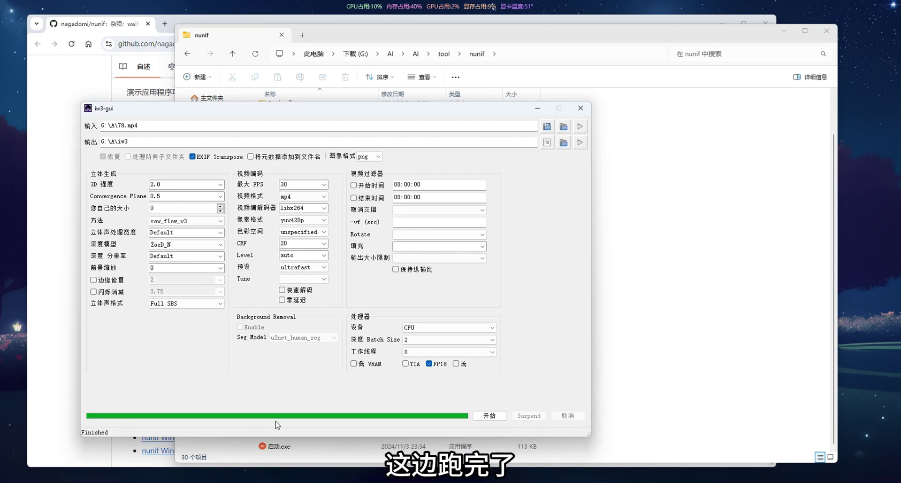
pyautogui.click(582, 143)
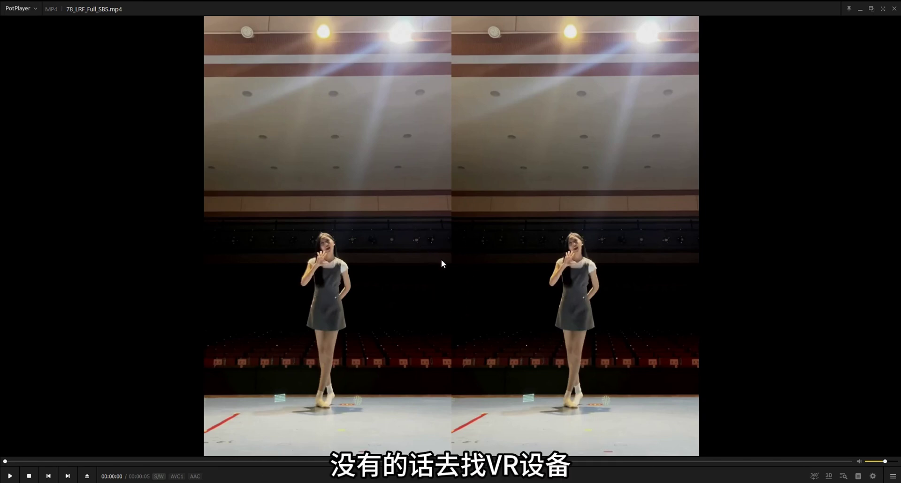
pyautogui.click(895, 9)
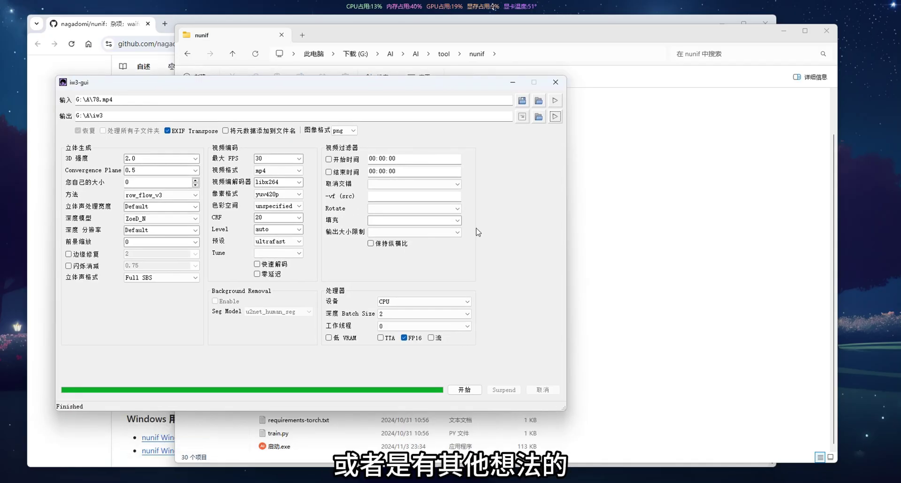